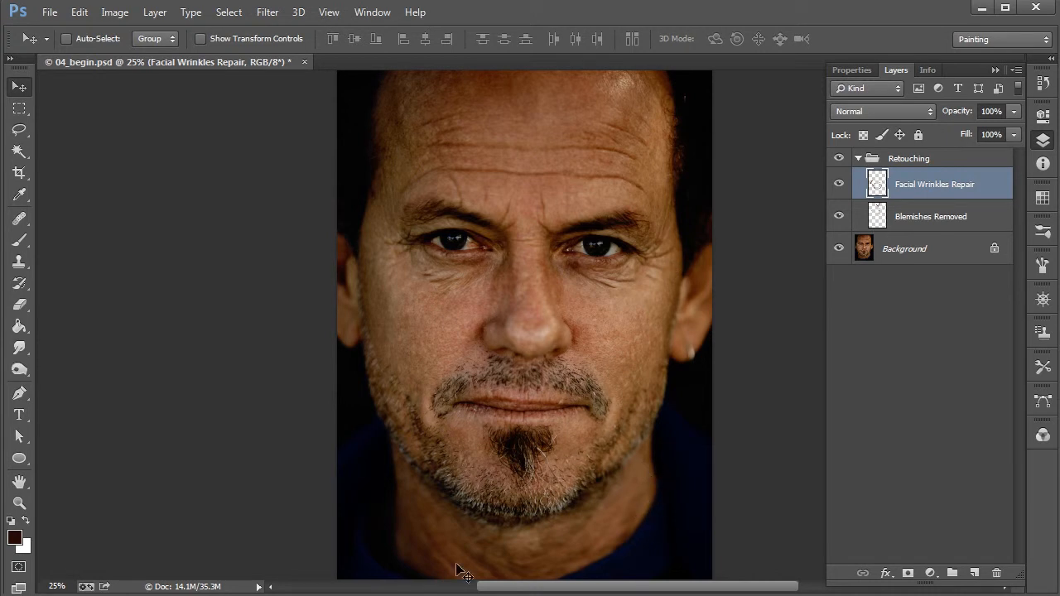
Add an empty layer above Facial Wrinkles Repair in the Retouching group and switch to the Healing Brush.
drag(558, 553, 581, 518)
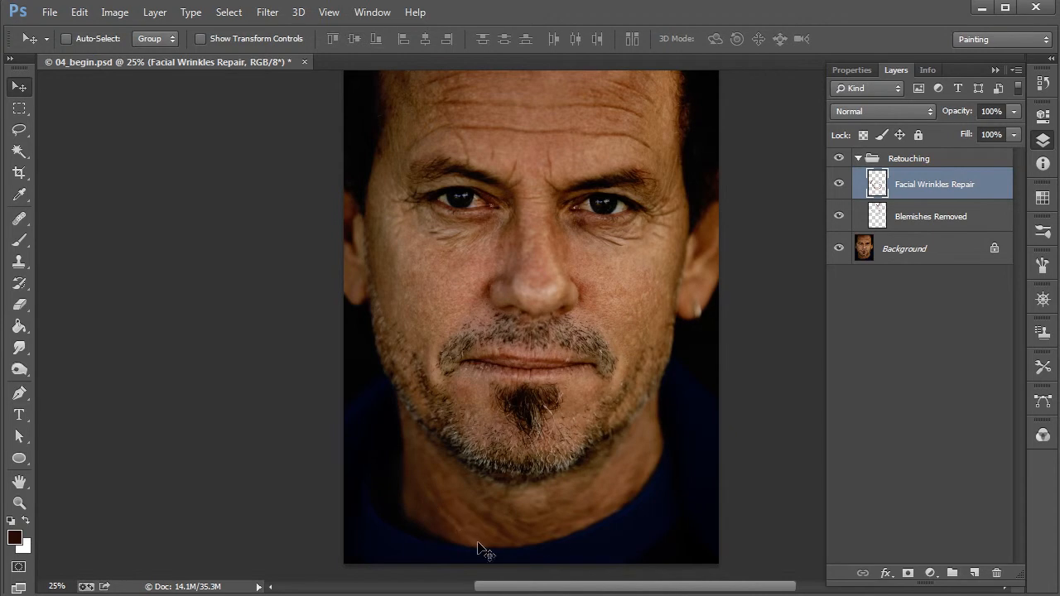
mouse_move(522, 506)
mouse_down()
mouse_move(507, 534)
mouse_move(514, 516)
mouse_up()
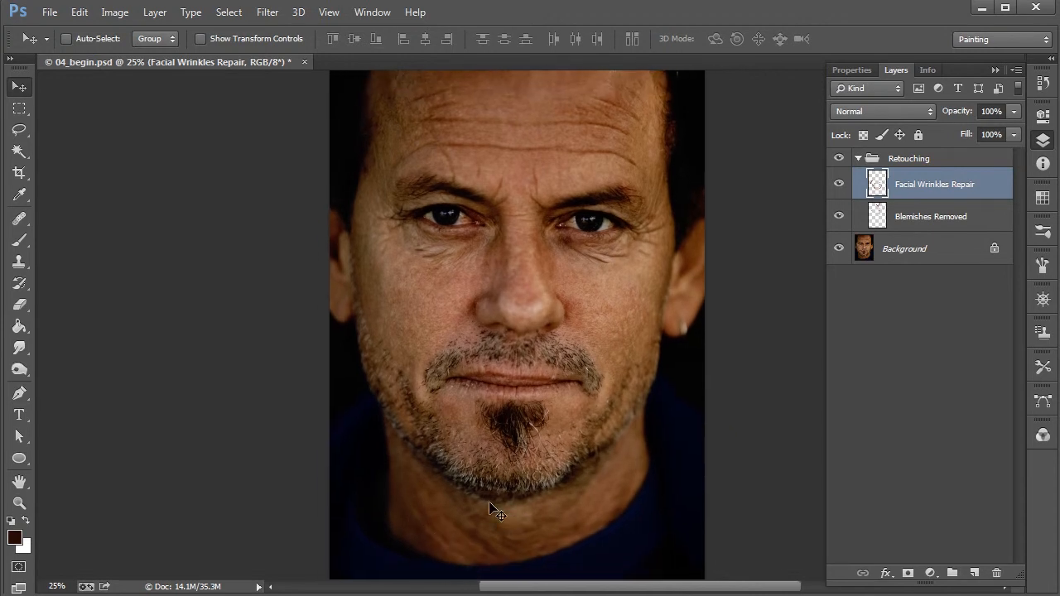
scroll(615, 504, up, 2)
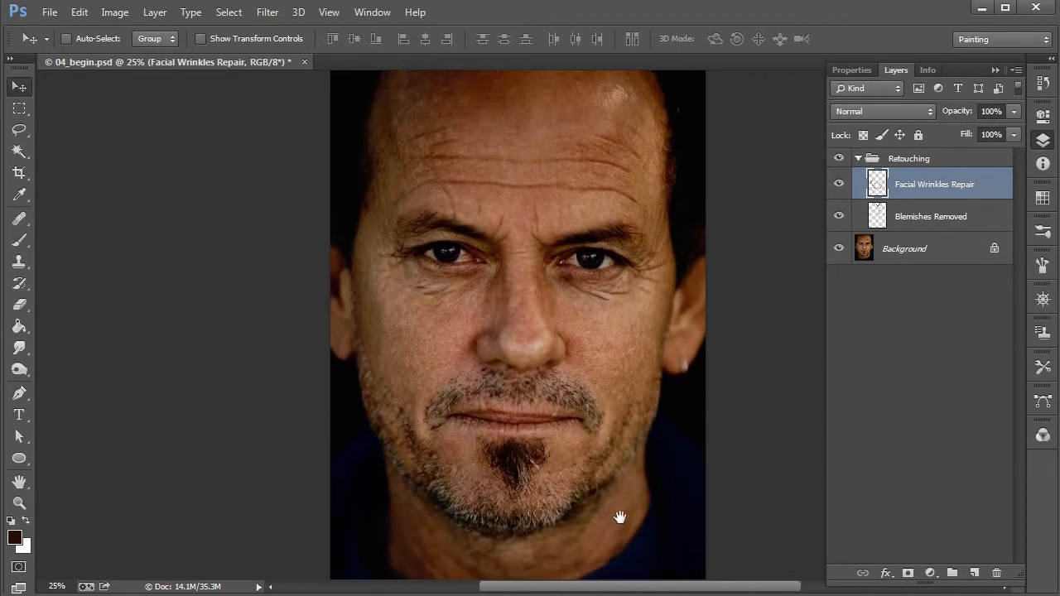
click(975, 575)
click(20, 220)
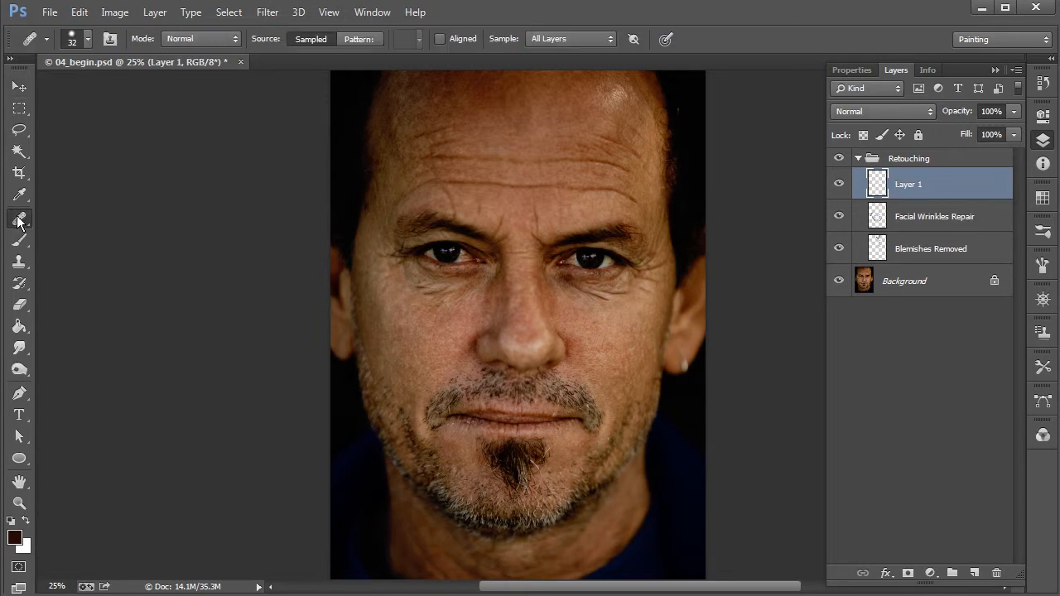
Heal the crow's feet below the outer corner of the right-hand eye with skin sampled from the upper cheek.
key(ctrl+plus)
drag(718, 293, 618, 365)
key(ctrl+plus)
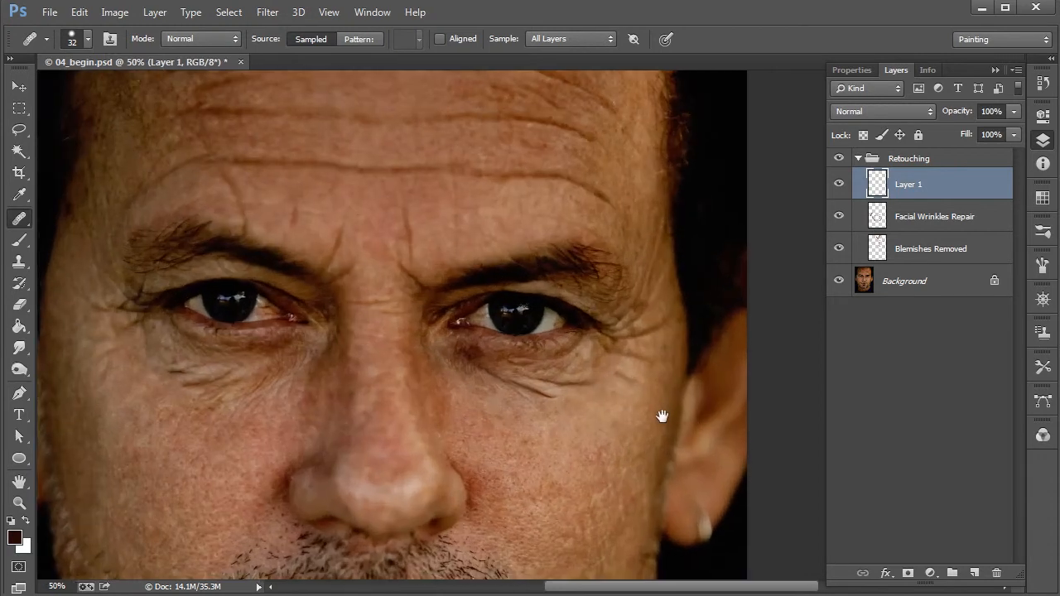
drag(670, 414, 605, 382)
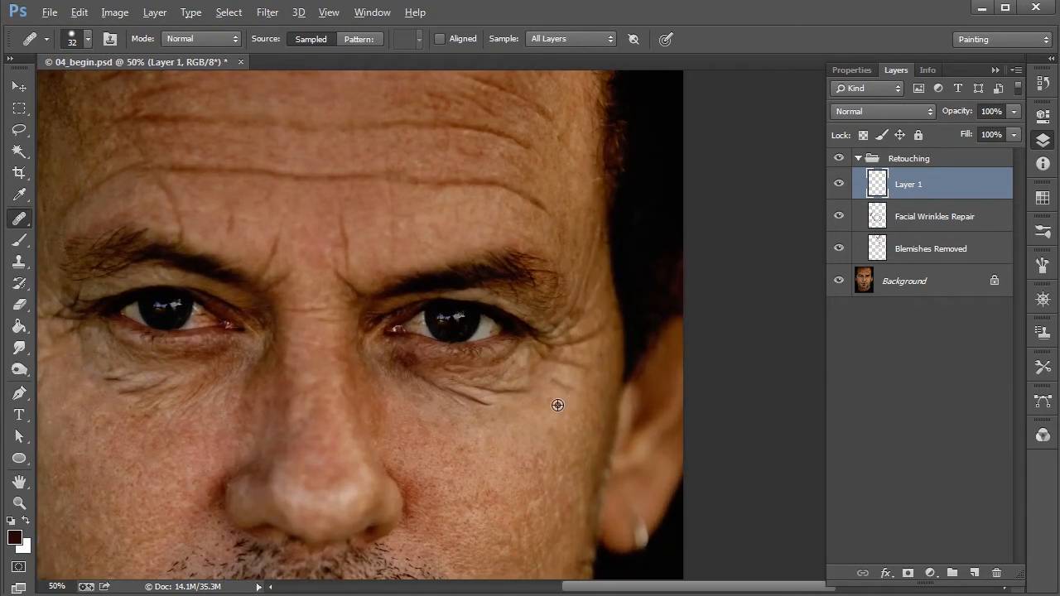
drag(556, 383, 563, 386)
scroll(563, 339, down, 1)
mouse_move(540, 451)
mouse_down()
mouse_move(587, 407)
mouse_move(576, 395)
mouse_up()
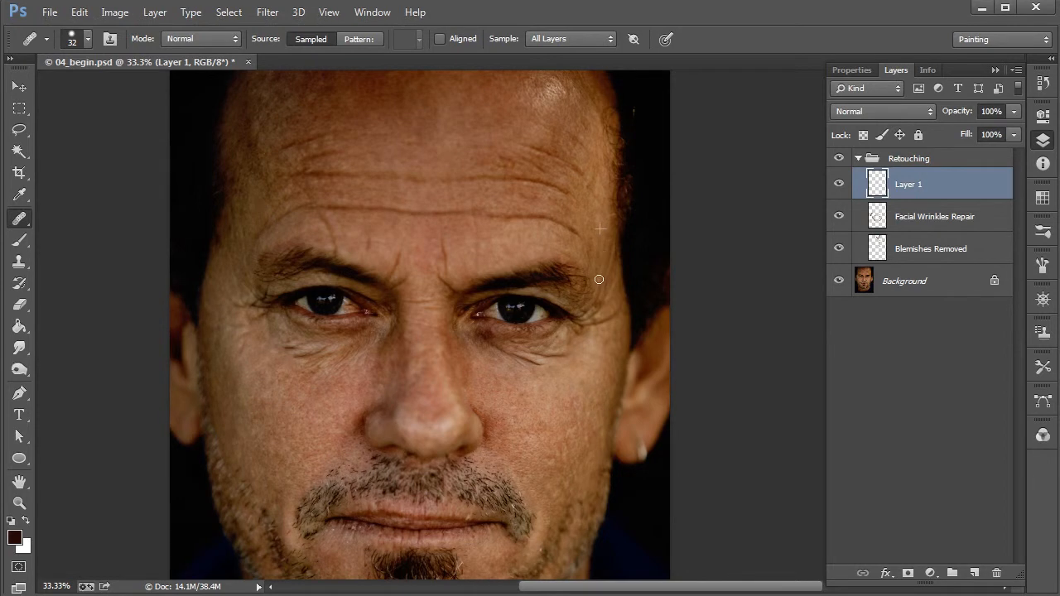
Heal the lines beside the outer end of the right-hand eyebrow with sampled temple skin, and check the result on the whole face.
alt+click(604, 239)
key(alt)
scroll(606, 313, down, 1)
drag(603, 460, 624, 420)
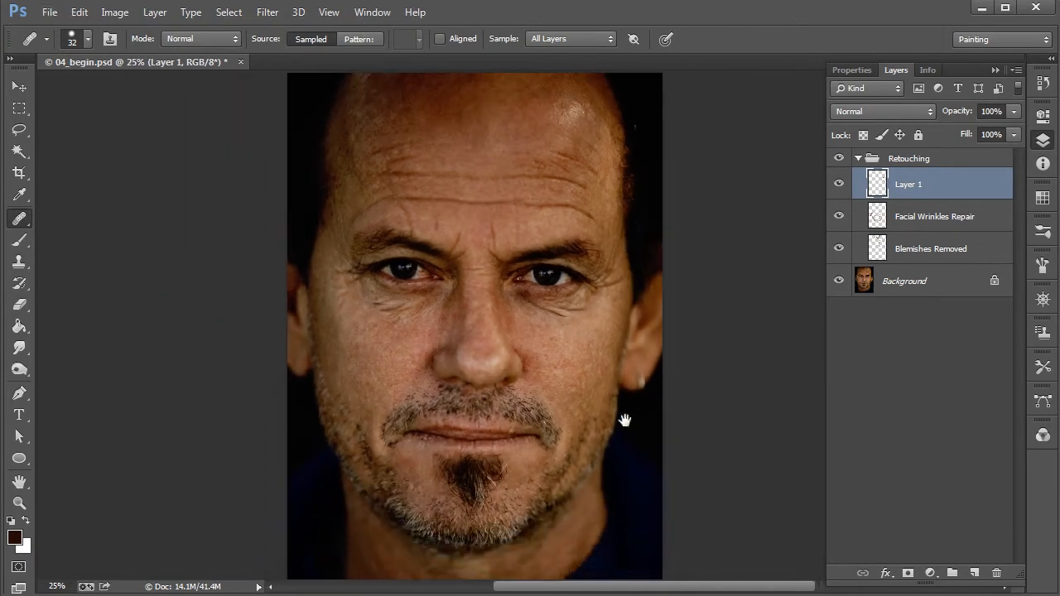
mouse_move(838, 184)
mouse_down()
mouse_move(838, 220)
mouse_move(840, 188)
mouse_up()
Smooth the fine temple creases next to the right-hand eyebrow by repeatedly sampling and healing with nearby skin.
key(ctrl+plus)
mouse_move(657, 279)
mouse_down()
mouse_move(582, 345)
mouse_move(601, 318)
mouse_move(596, 273)
mouse_move(612, 279)
mouse_move(601, 294)
mouse_move(614, 267)
mouse_move(601, 288)
mouse_move(610, 283)
mouse_move(603, 296)
mouse_move(612, 288)
mouse_move(623, 315)
mouse_move(610, 314)
mouse_move(621, 305)
mouse_move(614, 283)
mouse_move(598, 286)
mouse_move(615, 291)
mouse_move(624, 239)
mouse_move(620, 314)
mouse_up()
key(ctrl+plus)
alt+click(601, 273)
alt+click(603, 284)
alt+click(601, 294)
alt+click(599, 293)
alt+click(601, 296)
alt+click(618, 313)
alt+click(623, 304)
alt+click(599, 286)
alt+click(625, 336)
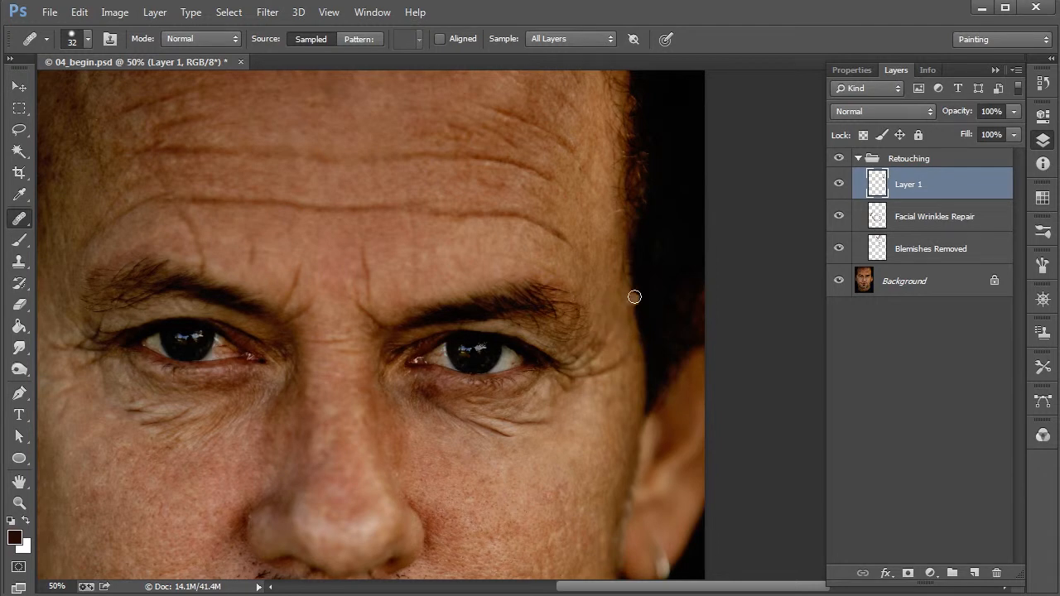
Heal the remaining crow's feet at the outer corner of the right-hand eye using clean skin sampled just beside them.
drag(580, 454, 672, 392)
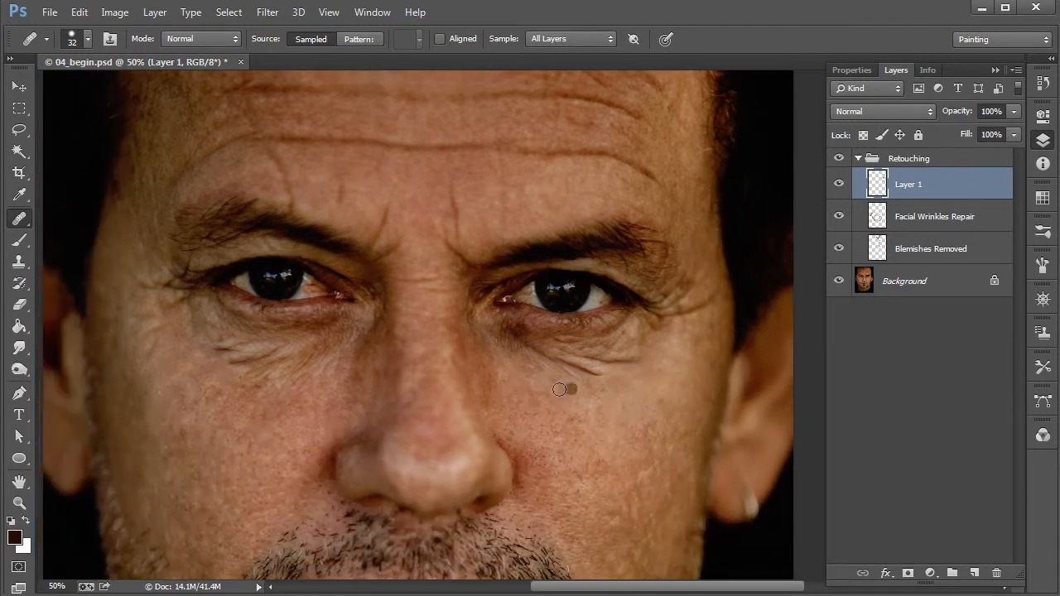
mouse_move(626, 367)
mouse_down()
mouse_move(555, 432)
mouse_move(616, 444)
mouse_up()
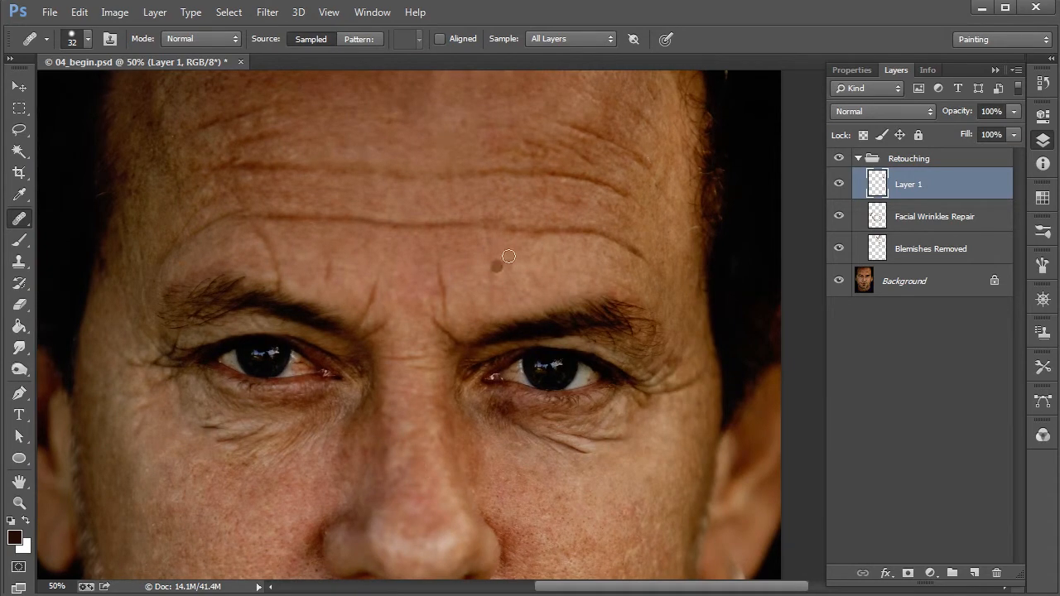
drag(664, 403, 649, 373)
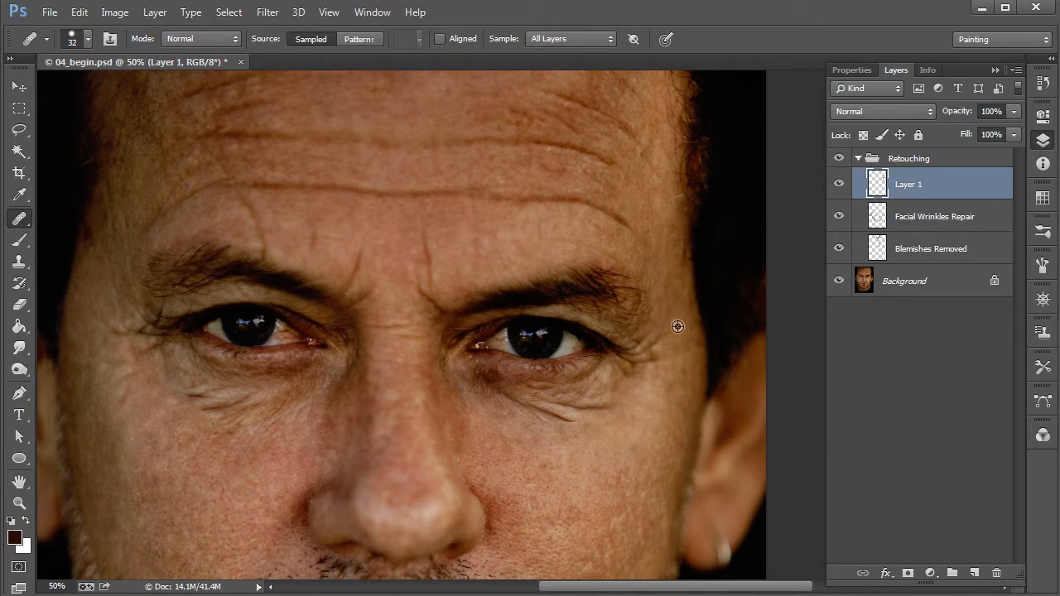
drag(654, 341, 655, 340)
alt+click(678, 363)
alt+click(667, 327)
drag(650, 345, 648, 344)
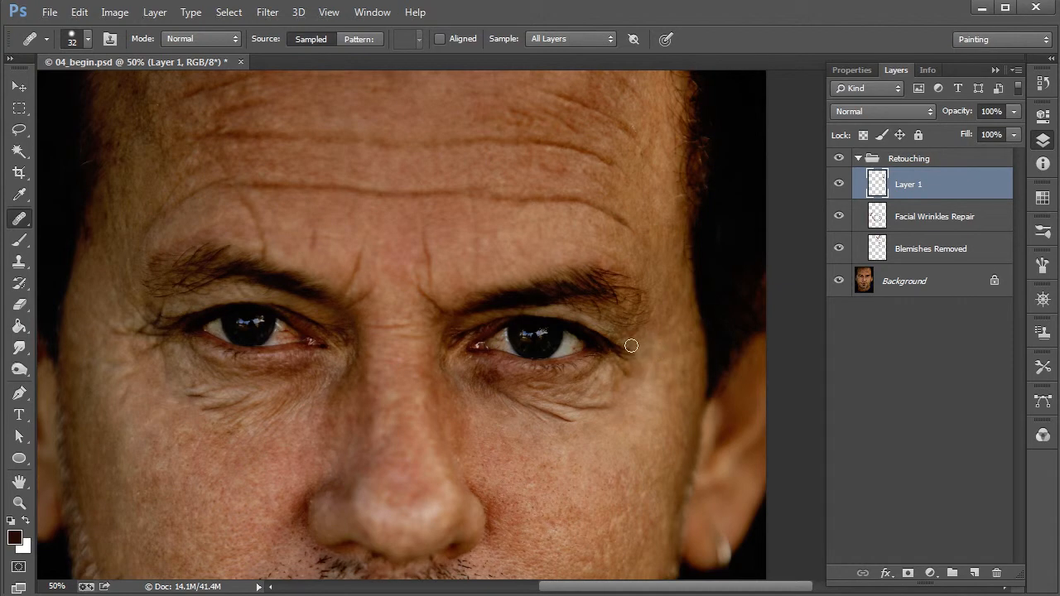
Compare the whole portrait with and without Layer 1 by toggling that layer's visibility.
key(ctrl+minus)
key(ctrl+minus)
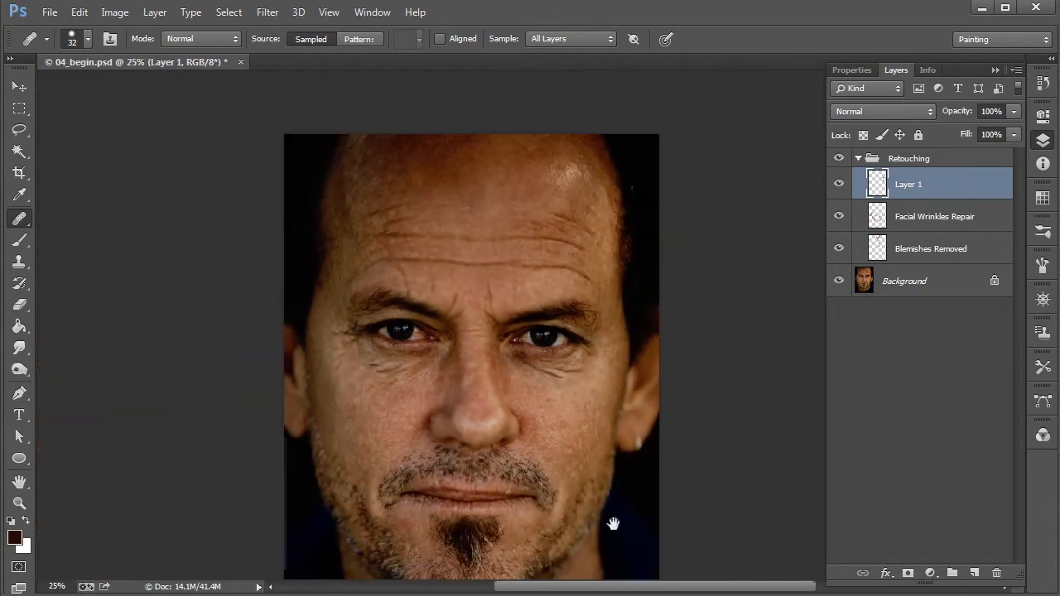
drag(611, 520, 634, 417)
key(ctrl+minus)
key(ctrl+plus)
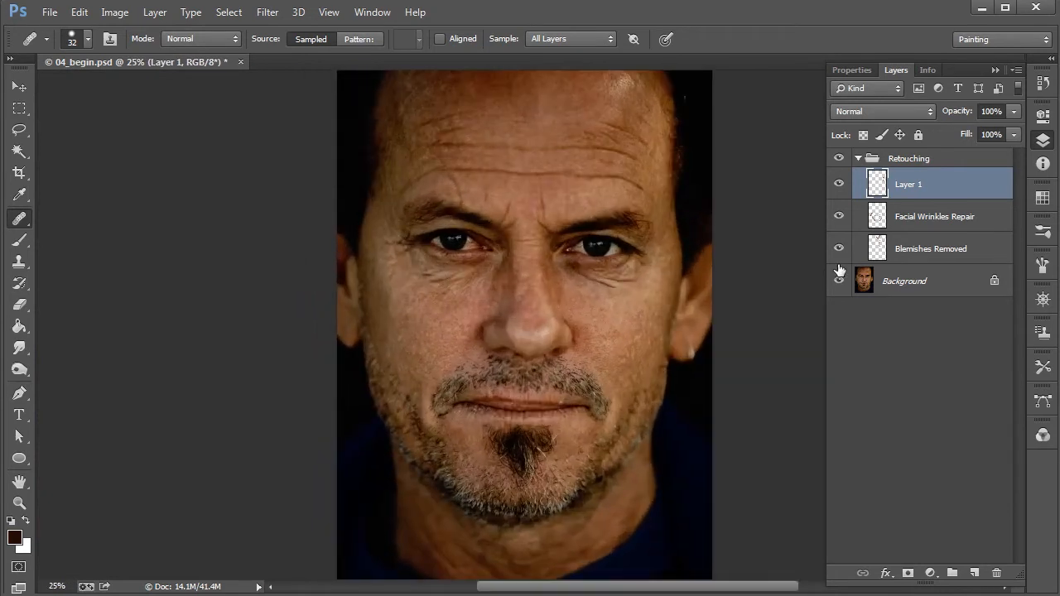
click(840, 183)
click(840, 183)
click(839, 183)
click(838, 183)
click(838, 183)
Heal the wrinkles on the upper cheek beside the left-hand eye with skin sampled close to each line.
key(ctrl+plus)
drag(379, 278, 399, 321)
key(ctrl+plus)
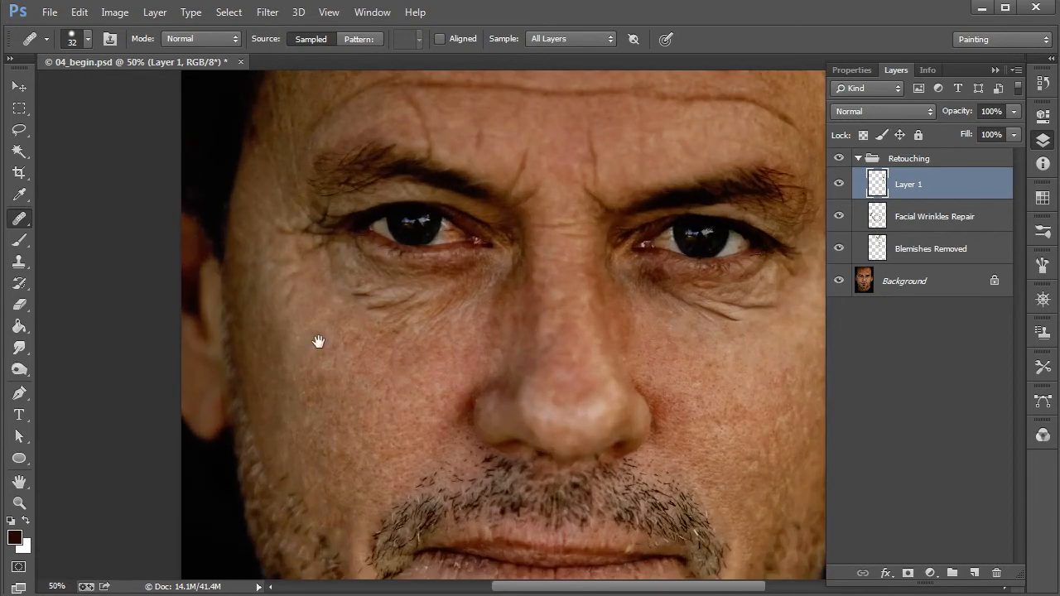
drag(316, 342, 390, 384)
alt+click(357, 344)
click(361, 352)
alt+click(364, 318)
click(367, 346)
click(362, 309)
alt+click(355, 331)
click(351, 320)
alt+click(370, 325)
click(346, 301)
alt+click(367, 331)
click(361, 301)
alt+click(367, 335)
click(340, 303)
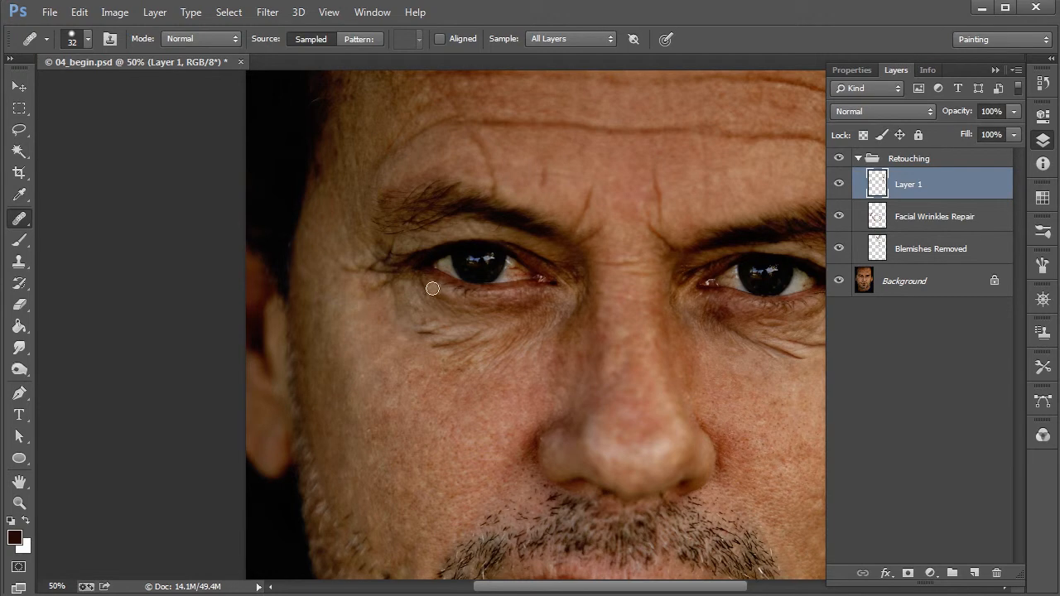
Heal the creases below the outer corner of the left-hand eye with smooth skin sampled from the cheek.
alt+click(383, 329)
click(395, 306)
alt+click(377, 313)
click(393, 295)
alt+click(360, 310)
click(388, 284)
alt+click(377, 329)
click(374, 288)
alt+click(362, 303)
alt+click(375, 350)
click(361, 284)
Heal the crow's feet running from the left-hand eye toward the temple, resampling adjacent skin for each line.
alt+click(329, 223)
click(331, 249)
alt+click(344, 253)
click(339, 261)
alt+click(330, 227)
click(344, 263)
alt+click(349, 287)
click(345, 268)
alt+click(352, 290)
click(360, 272)
alt+click(355, 293)
click(353, 260)
alt+click(355, 280)
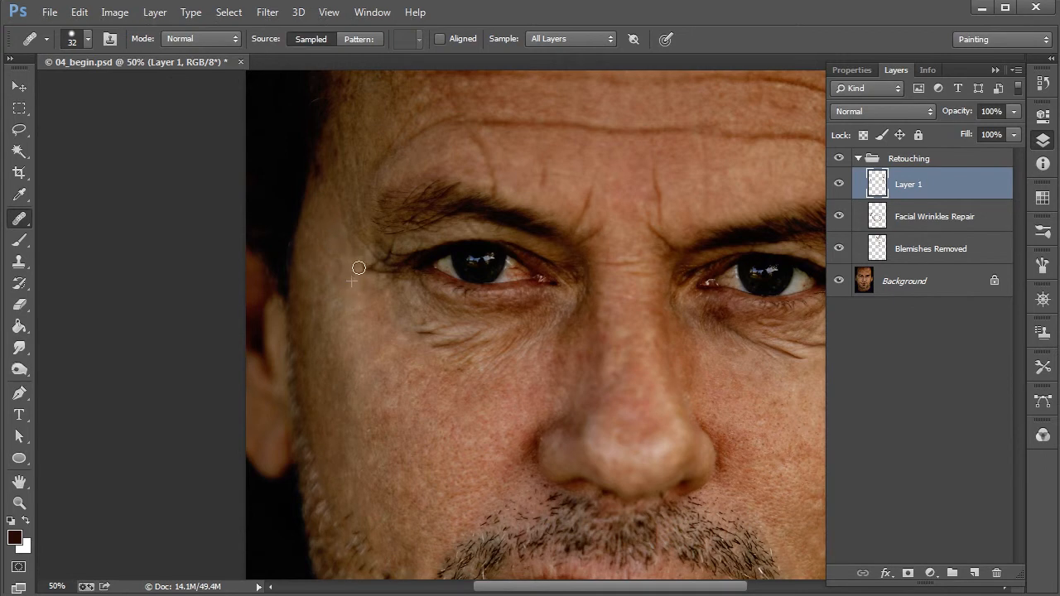
Heal the last lines right at the left-hand eye's outer corner and just below the end of its eyebrow.
alt+click(357, 286)
click(368, 267)
alt+click(360, 282)
alt+click(364, 276)
click(375, 271)
alt+click(367, 279)
click(379, 272)
alt+click(367, 282)
click(384, 274)
alt+click(366, 253)
click(378, 253)
click(380, 244)
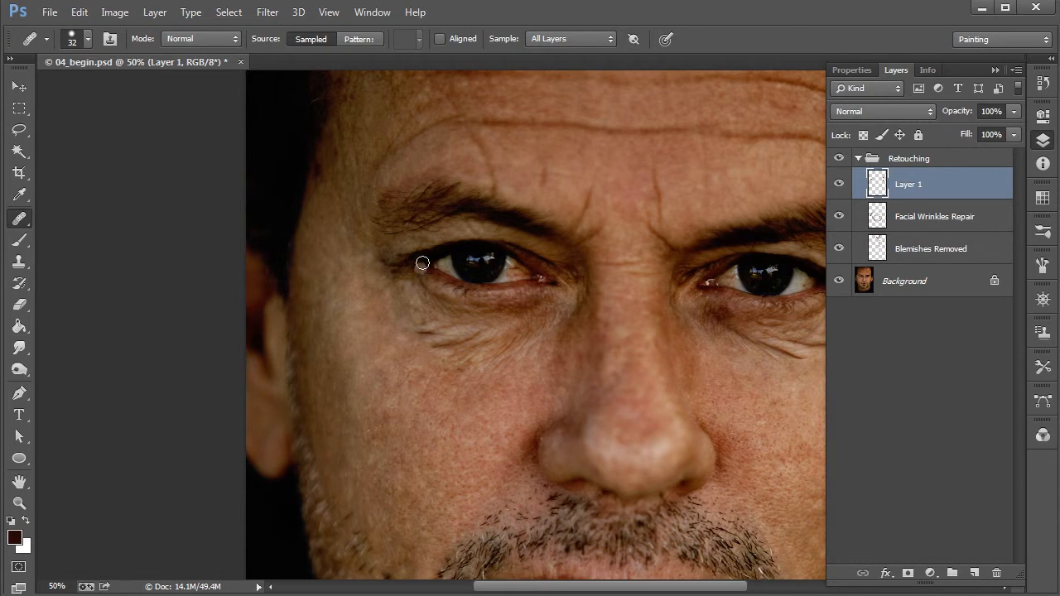
Clone clean eyelid skin over the crease at the left-hand eye's outer corner using a 20 px Clone Stamp.
click(19, 260)
key(alt)
right_click(454, 249)
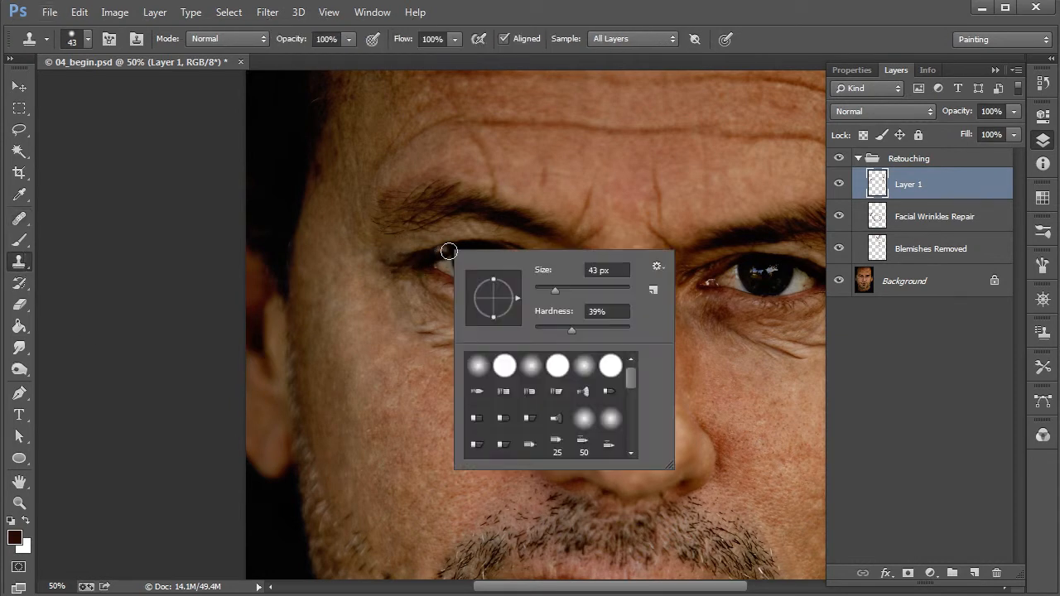
drag(551, 284, 543, 285)
alt+click(402, 244)
click(388, 249)
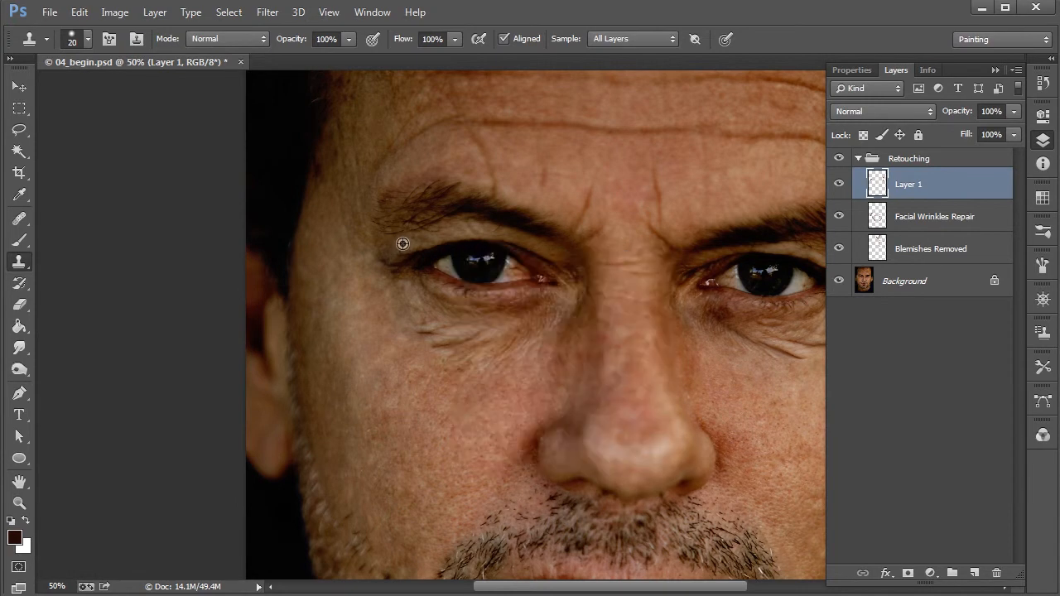
alt+click(404, 245)
click(384, 245)
Clone temple skin over the dark crease remnants between the left-hand eyebrow and the eye's outer corner.
alt+click(365, 253)
drag(377, 260, 396, 253)
alt+click(370, 253)
alt+click(361, 252)
alt+click(373, 253)
click(386, 257)
Enlarge the Clone Stamp to 29 px and clone over the skin beside the left-hand eye.
alt+click(356, 261)
right_click(369, 263)
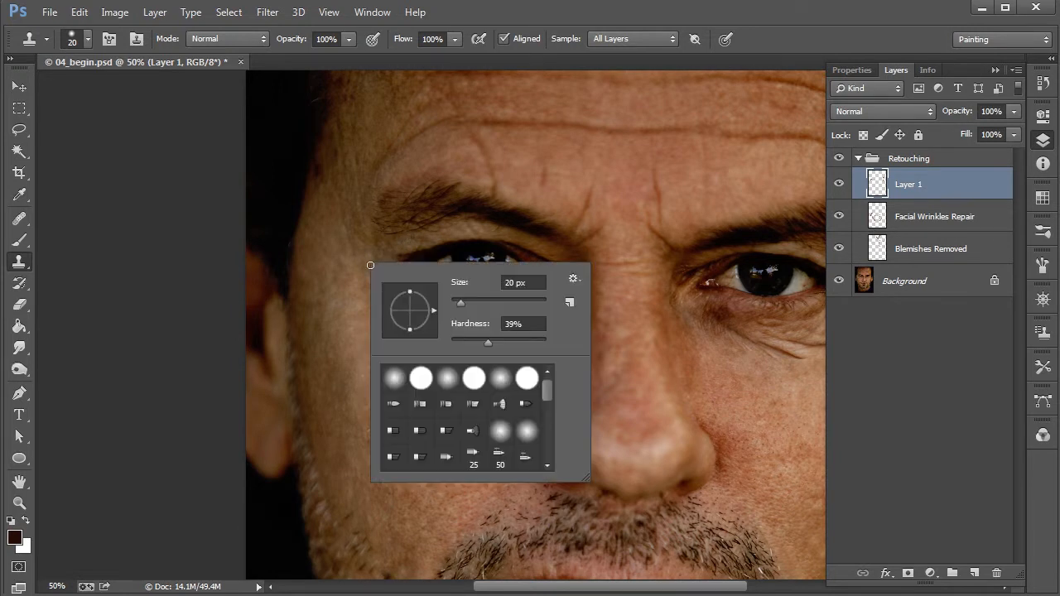
drag(461, 302, 465, 303)
click(362, 248)
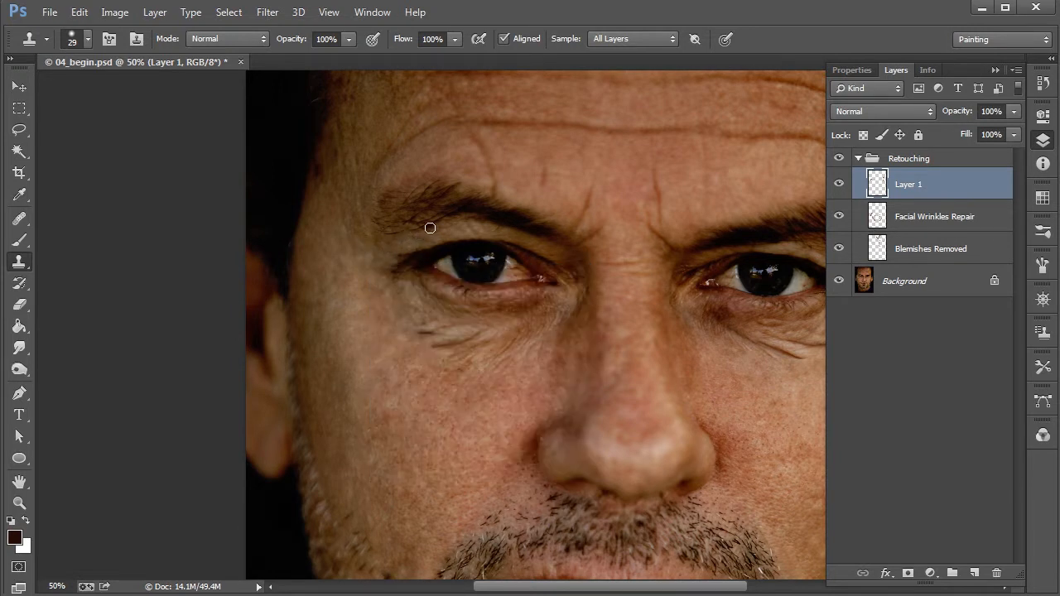
Toggle Layer 1 off and on to compare the retouching around both eyes on the full face.
key(ctrl+minus)
key(ctrl+minus)
drag(708, 477, 646, 414)
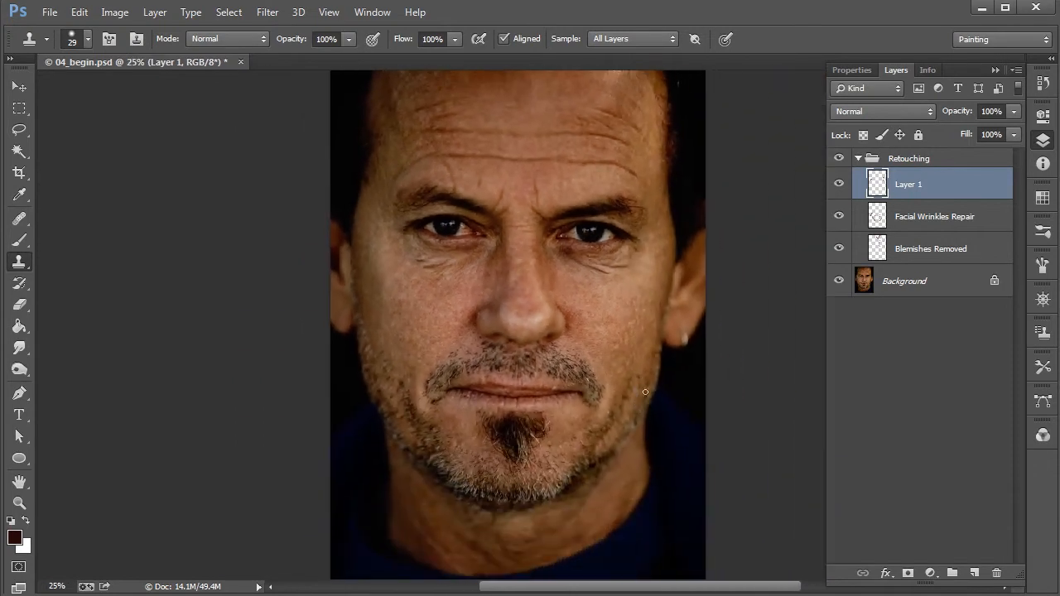
click(838, 186)
click(838, 184)
click(838, 184)
click(838, 183)
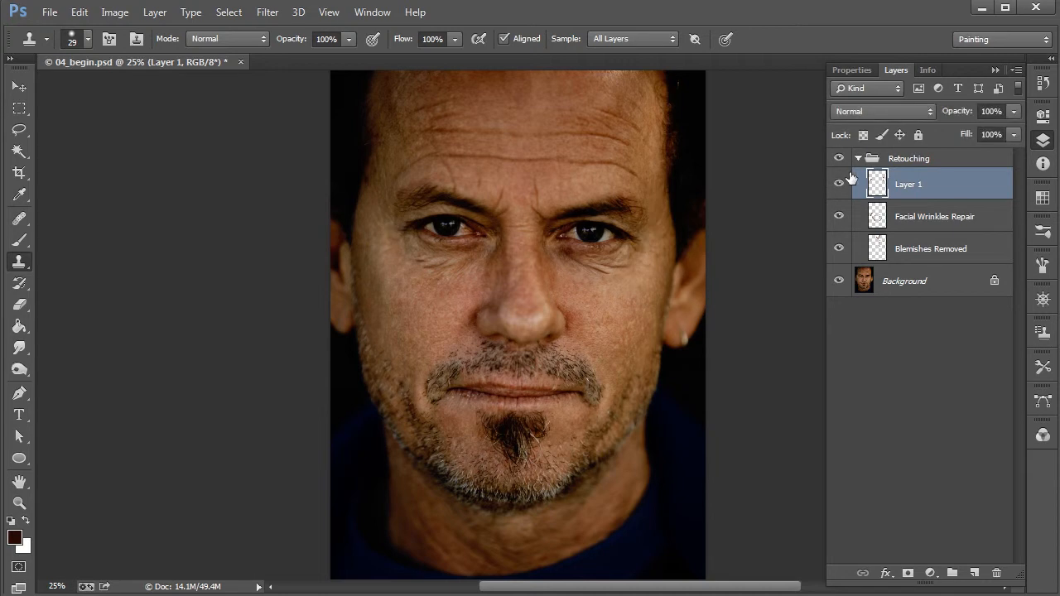
Add another empty layer above Layer 1 and switch back to the Healing Brush.
click(975, 573)
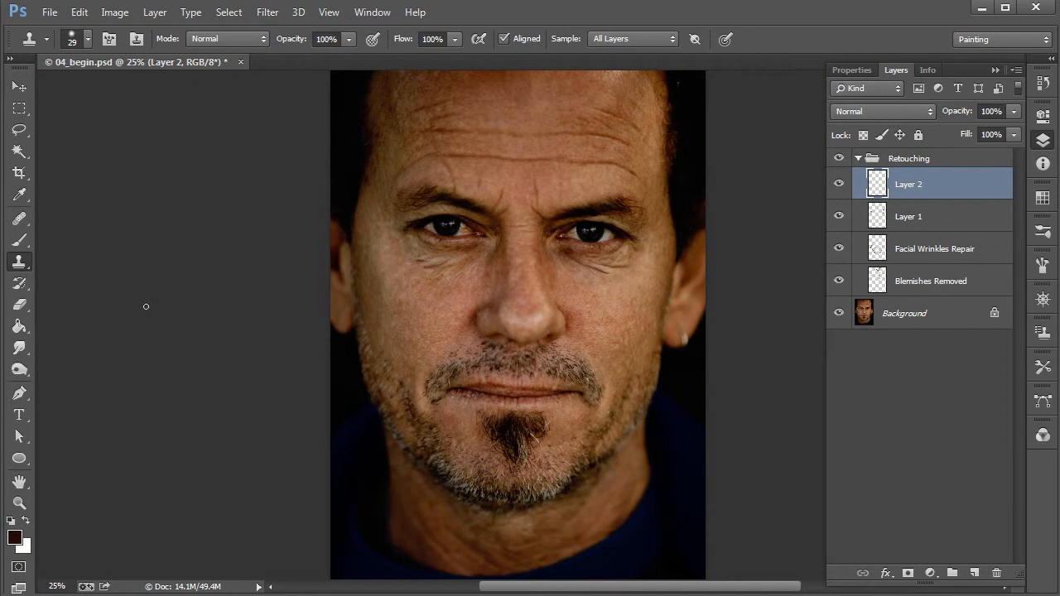
click(20, 219)
Examine the neck wrinkles between the beard and the collar, both close up and within the whole portrait.
key(ctrl+plus)
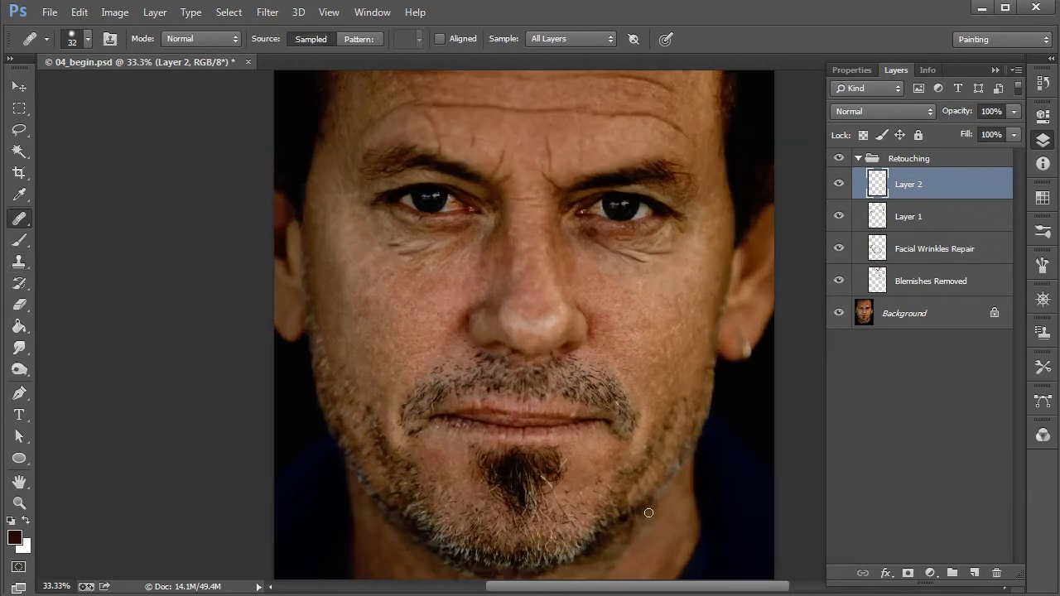
scroll(696, 397, down, 5)
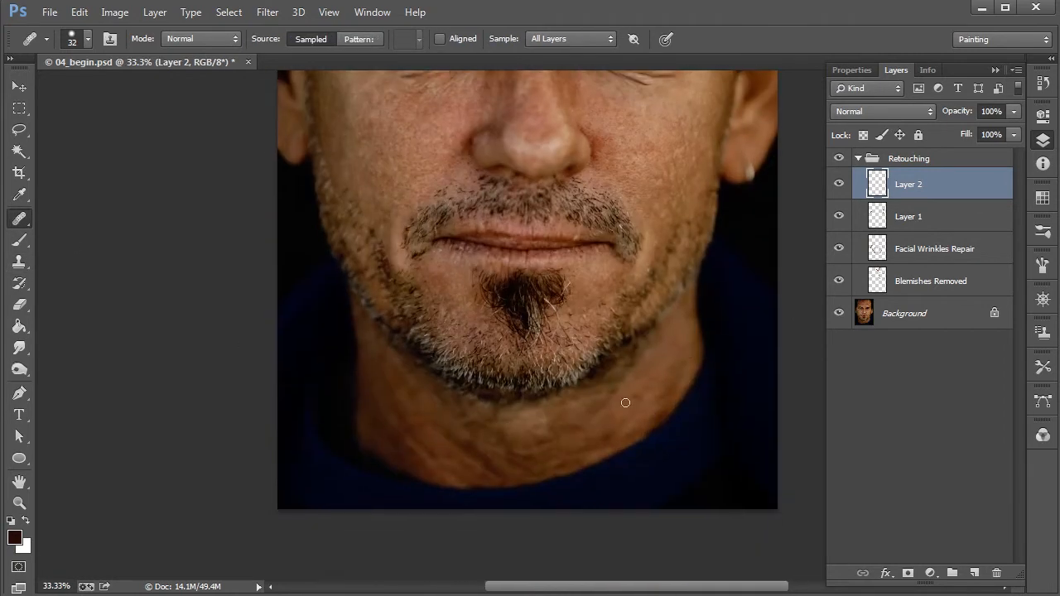
key(ctrl+minus)
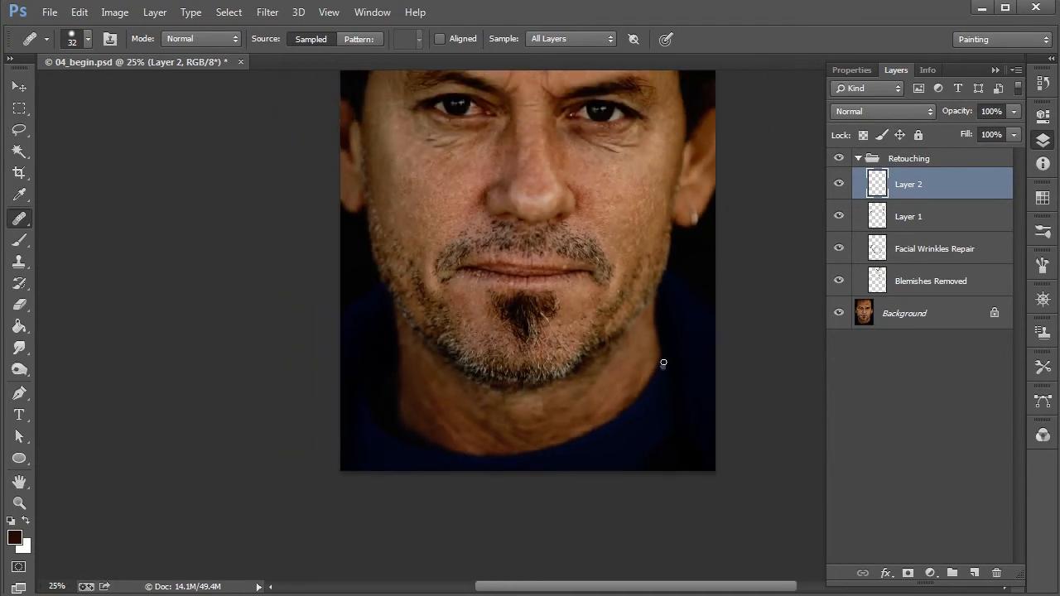
drag(669, 301, 655, 406)
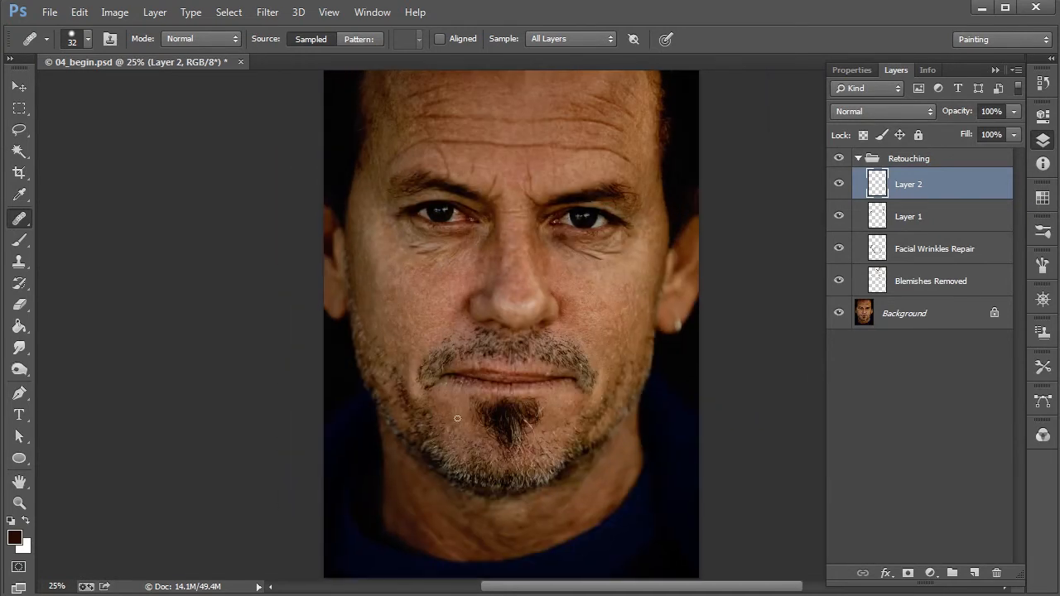
key(ctrl+minus)
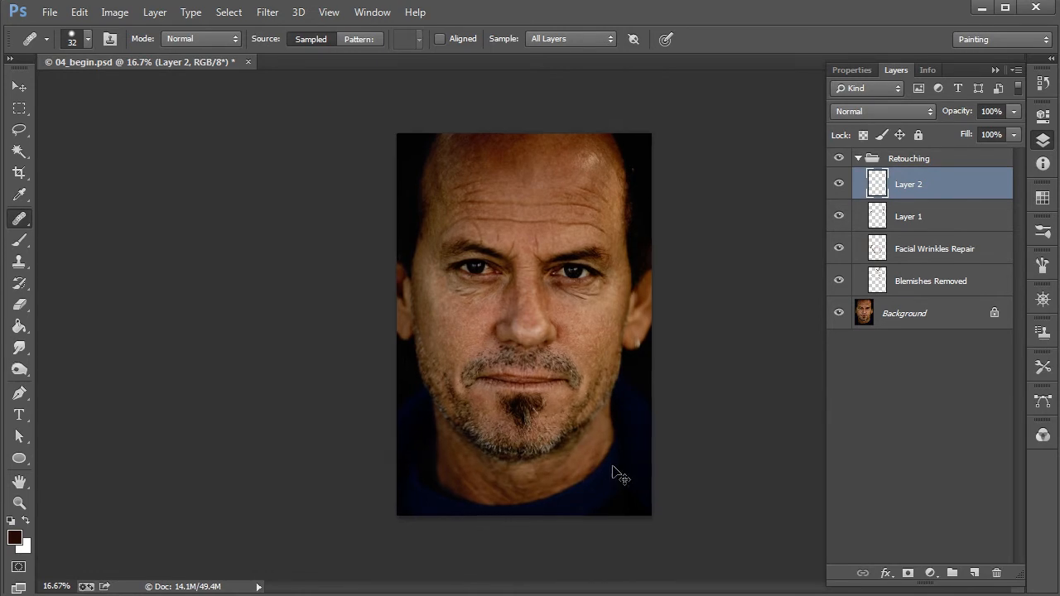
key(ctrl+plus)
key(ctrl+plus)
drag(638, 489, 638, 309)
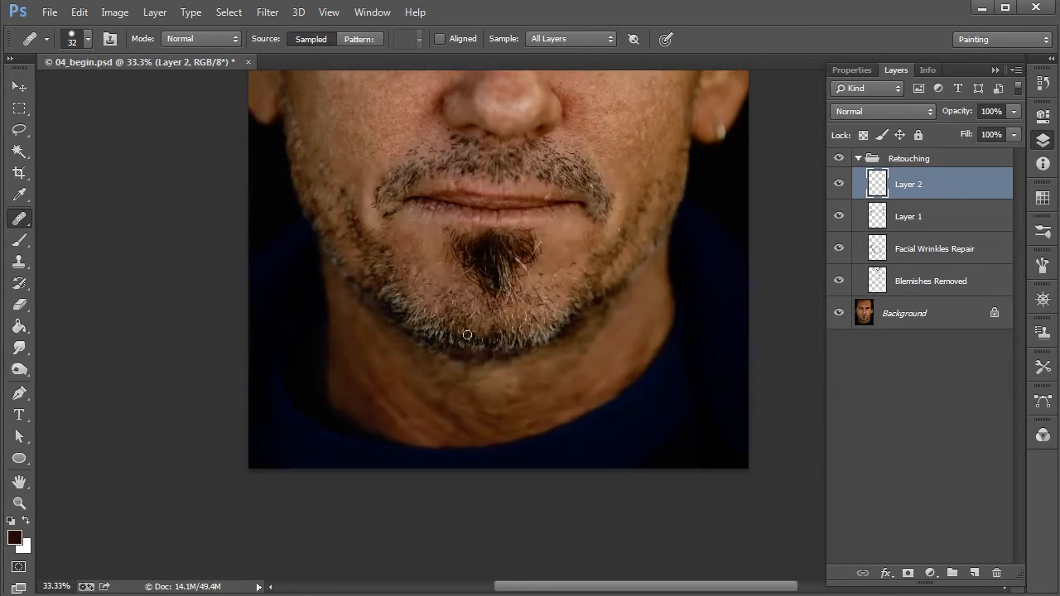
Enlarge the Healing Brush to 51 px and heal the creases on the left-hand side of the neck using nearby skin.
right_click(405, 394)
click(462, 428)
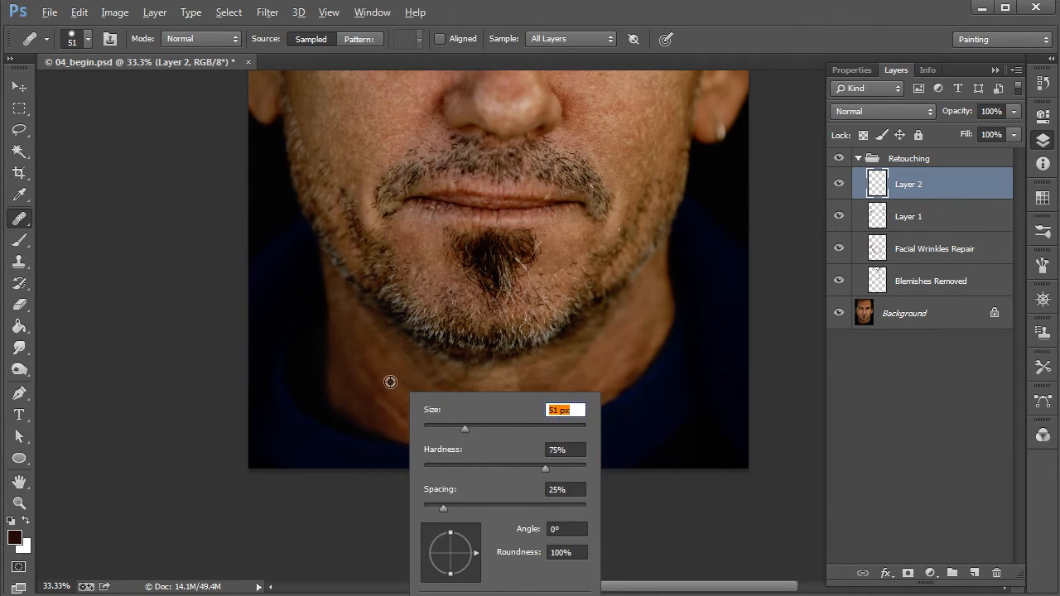
alt+click(391, 381)
mouse_move(394, 403)
mouse_down()
mouse_move(402, 411)
mouse_move(361, 356)
mouse_up()
alt+click(385, 374)
alt+click(374, 352)
alt+click(384, 371)
alt+click(372, 407)
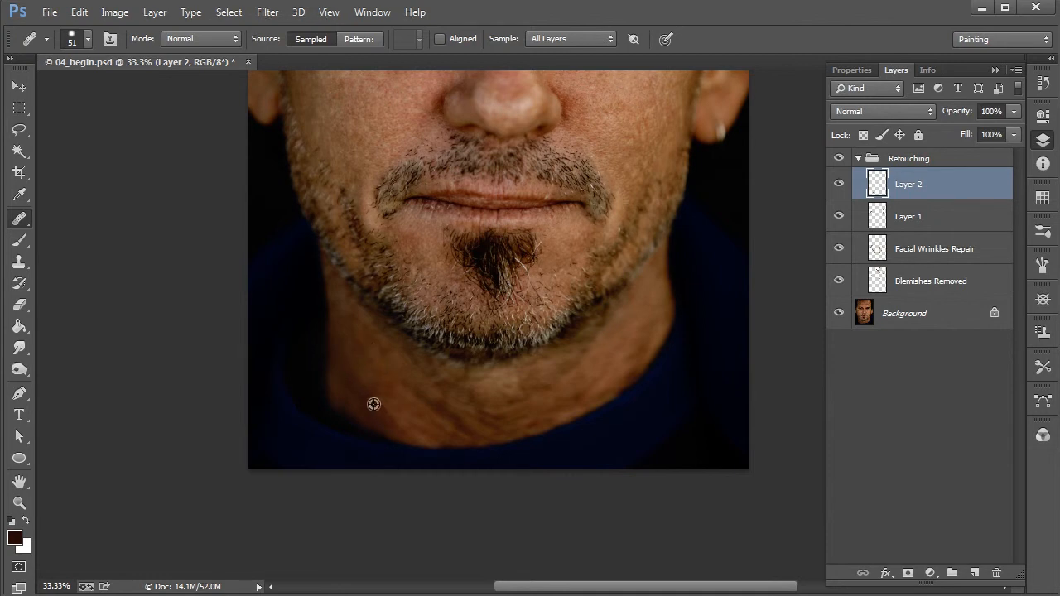
Heal the neck lines just below the left-hand jawline, resampling clean skin beside them between strokes.
alt+click(410, 376)
click(415, 393)
alt+click(396, 388)
click(427, 401)
alt+click(411, 400)
drag(407, 387, 403, 381)
alt+click(409, 390)
click(381, 380)
alt+click(399, 371)
Heal the diagonal wrinkles from the left-hand side of the neck toward its lower centre above the collar.
click(438, 406)
alt+click(415, 395)
click(437, 410)
alt+click(414, 400)
click(458, 422)
mouse_move(448, 419)
mouse_down()
mouse_move(465, 428)
mouse_move(457, 412)
mouse_up()
alt+click(423, 405)
alt+click(424, 403)
click(445, 418)
alt+click(421, 402)
click(437, 421)
alt+click(434, 410)
click(461, 428)
alt+click(440, 415)
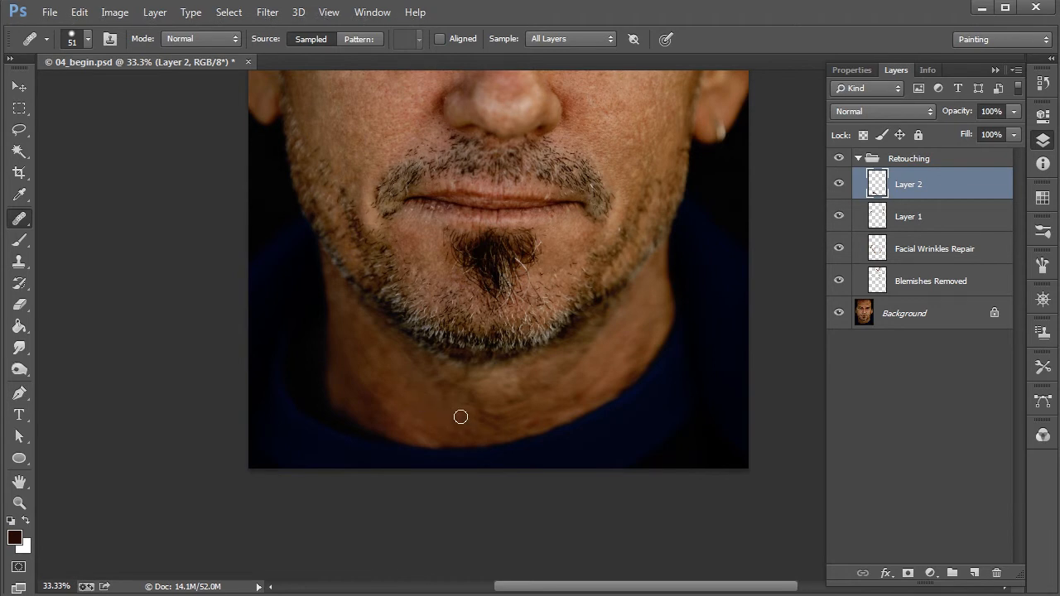
Toggle Layer 2 off and on repeatedly to compare the neck retouching on the whole portrait.
key(ctrl+minus)
key(ctrl+minus)
click(840, 183)
click(840, 183)
click(840, 183)
click(840, 183)
click(840, 183)
click(840, 183)
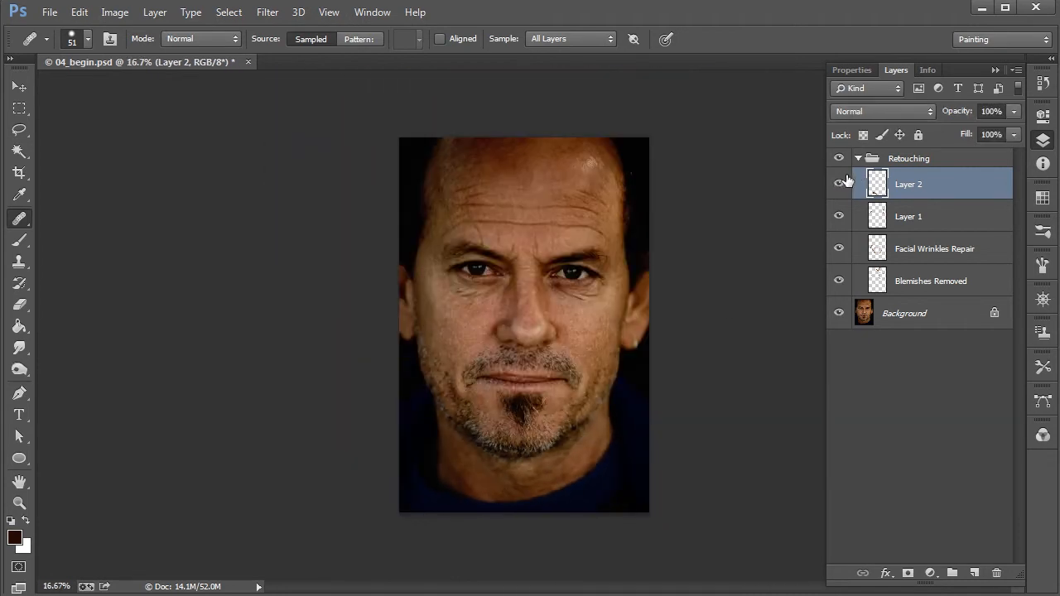
Heal the wrinkles on the right-hand side of the neck above the collar, sampling smooth skin close by.
key(ctrl+plus)
mouse_move(645, 530)
mouse_down()
mouse_move(646, 390)
mouse_move(646, 407)
mouse_move(608, 445)
mouse_move(648, 405)
mouse_move(620, 431)
mouse_move(646, 419)
mouse_move(651, 407)
mouse_move(622, 438)
mouse_move(587, 452)
mouse_up()
key(ctrl+plus)
alt+click(645, 409)
alt+click(637, 404)
click(624, 425)
alt+click(637, 410)
alt+click(626, 421)
click(598, 448)
alt+click(630, 424)
alt+click(627, 418)
click(607, 428)
alt+click(630, 419)
alt+click(633, 420)
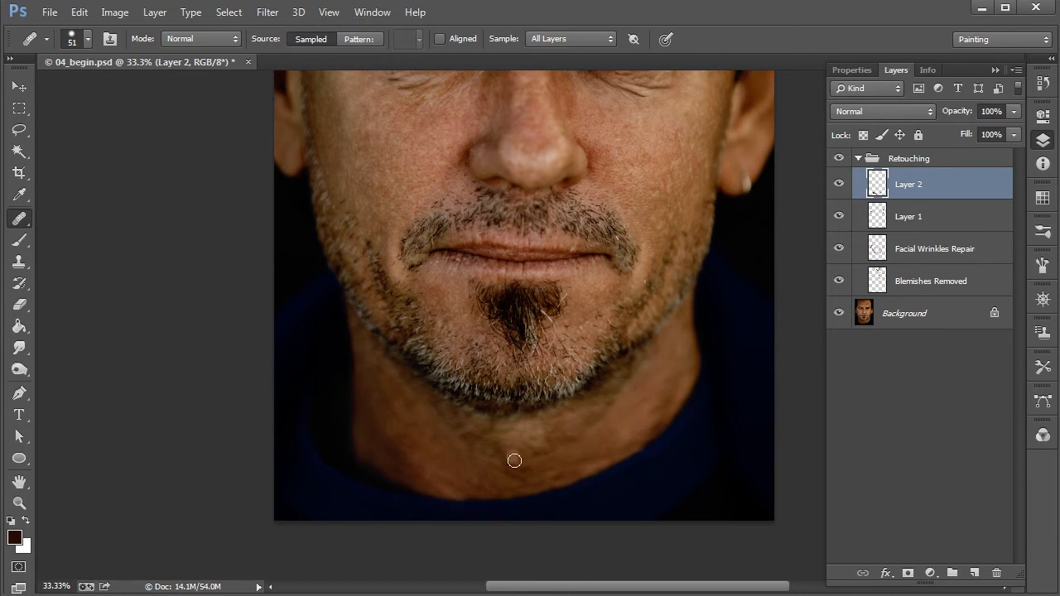
Heal the remaining wrinkles across the centre of the neck below the chin with skin sampled from the right-hand side.
alt+click(571, 452)
mouse_move(529, 466)
mouse_down()
mouse_move(554, 454)
mouse_move(506, 466)
mouse_up()
alt+click(568, 455)
alt+click(558, 457)
alt+click(587, 465)
mouse_move(555, 472)
mouse_down()
mouse_move(571, 474)
mouse_move(560, 478)
mouse_up()
alt+click(584, 468)
alt+click(604, 445)
Compare the finished neck with its unretouched state in the full portrait by switching Layer 2's visibility.
key(ctrl+minus)
key(ctrl+minus)
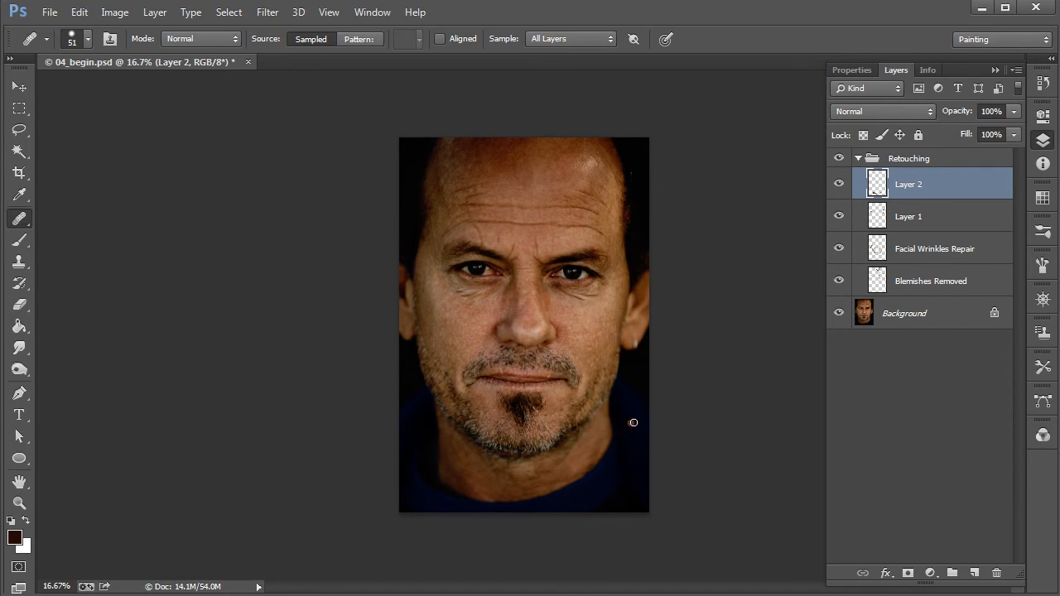
mouse_move(839, 189)
mouse_down()
mouse_move(842, 279)
mouse_move(840, 179)
mouse_up()
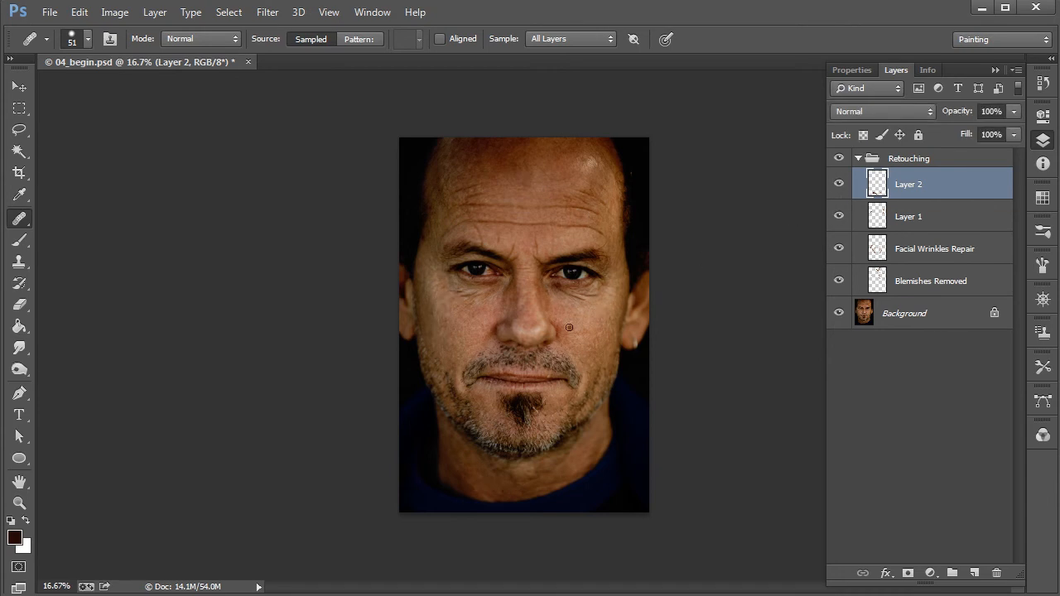